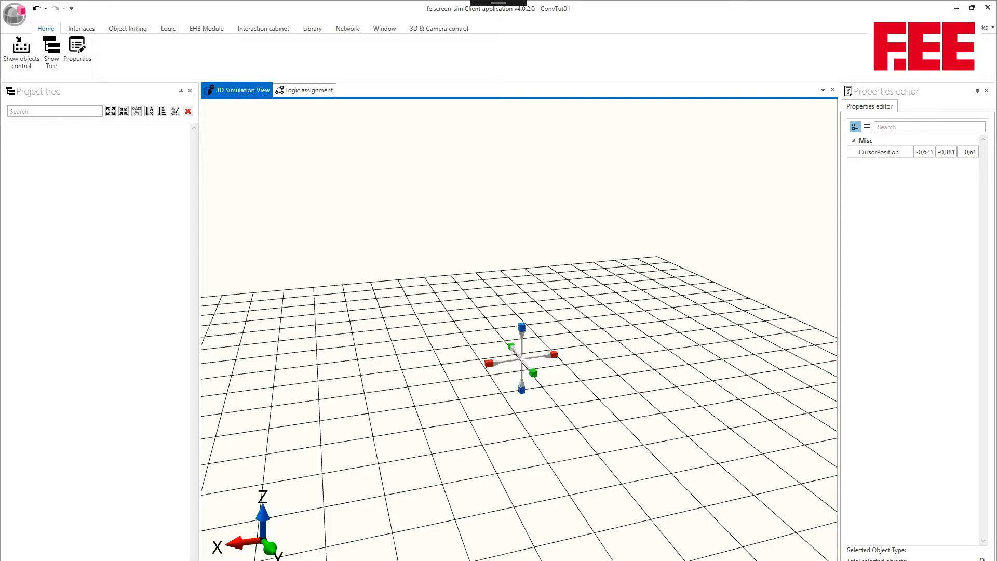
Step: Find the Floor object in the object collection and insert it at the 3D cursor with dimensions 500 × 500 × 1
{"action": "left_click_drag", "start_coordinate": [643, 434], "coordinate": [528, 384]}
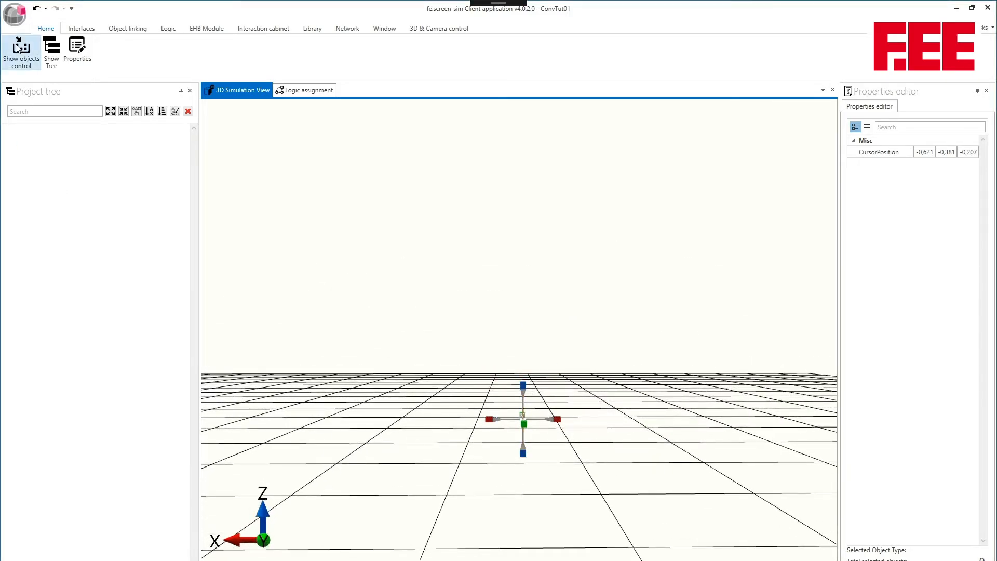
{"action": "left_click", "coordinate": [17, 48]}
{"action": "double_click", "coordinate": [35, 105]}
{"action": "type", "text": "fl"}
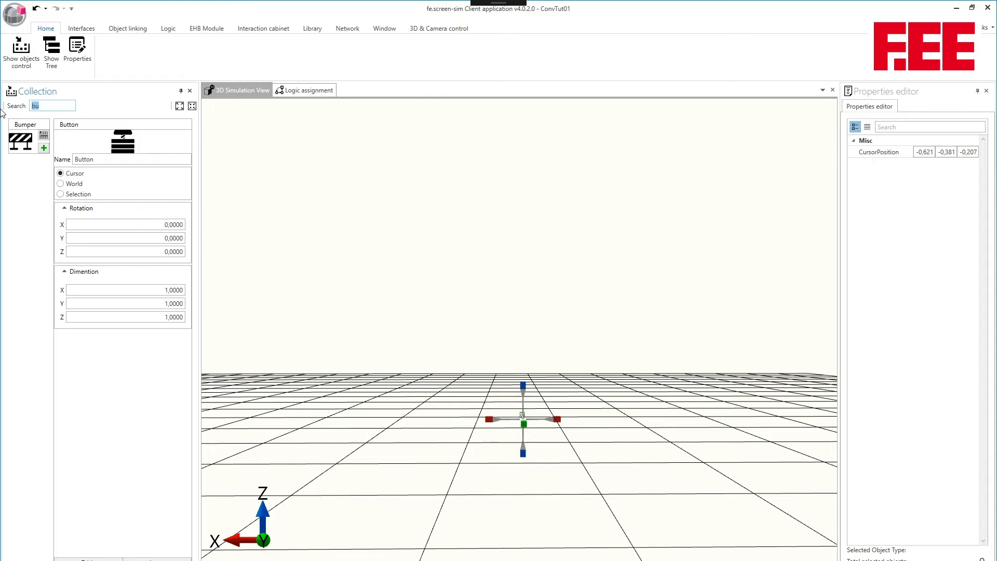
{"action": "type", "text": "oo"}
{"action": "left_click", "coordinate": [26, 139]}
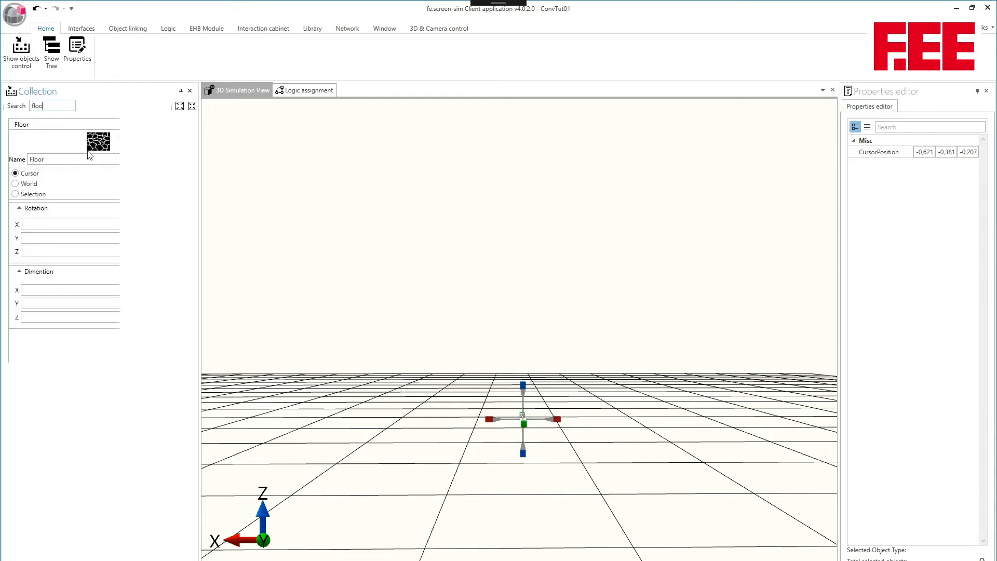
{"action": "left_click_drag", "start_coordinate": [149, 291], "coordinate": [203, 291]}
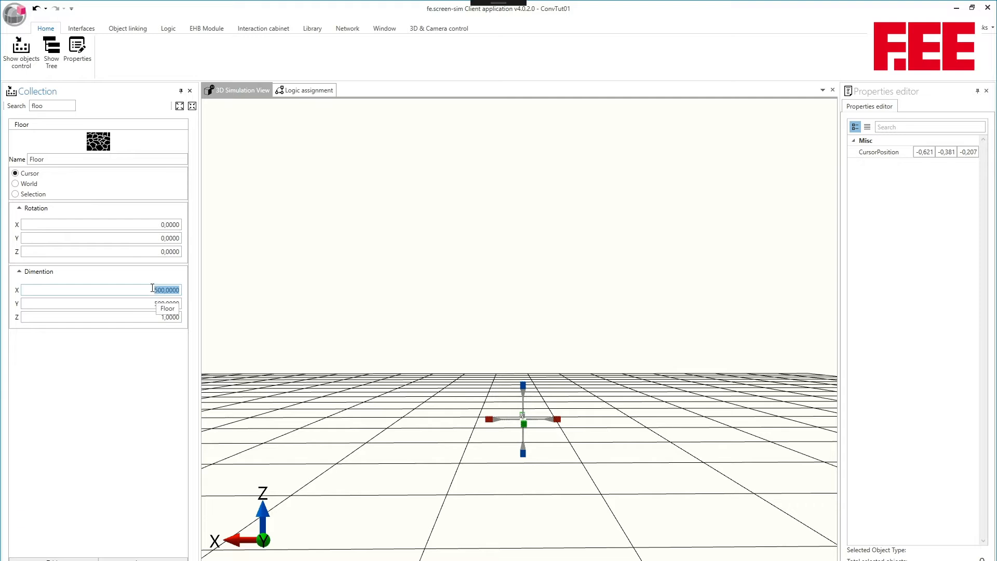
{"action": "left_click_drag", "start_coordinate": [144, 303], "coordinate": [185, 319]}
{"action": "left_click", "coordinate": [472, 246]}
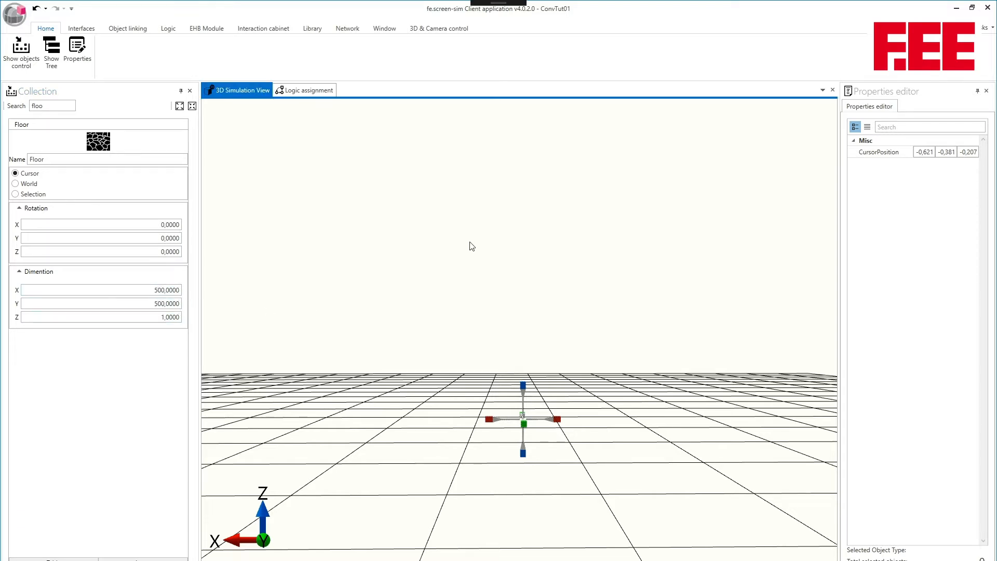
{"action": "left_click_drag", "start_coordinate": [472, 246], "coordinate": [488, 285]}
{"action": "left_click", "coordinate": [143, 560]}
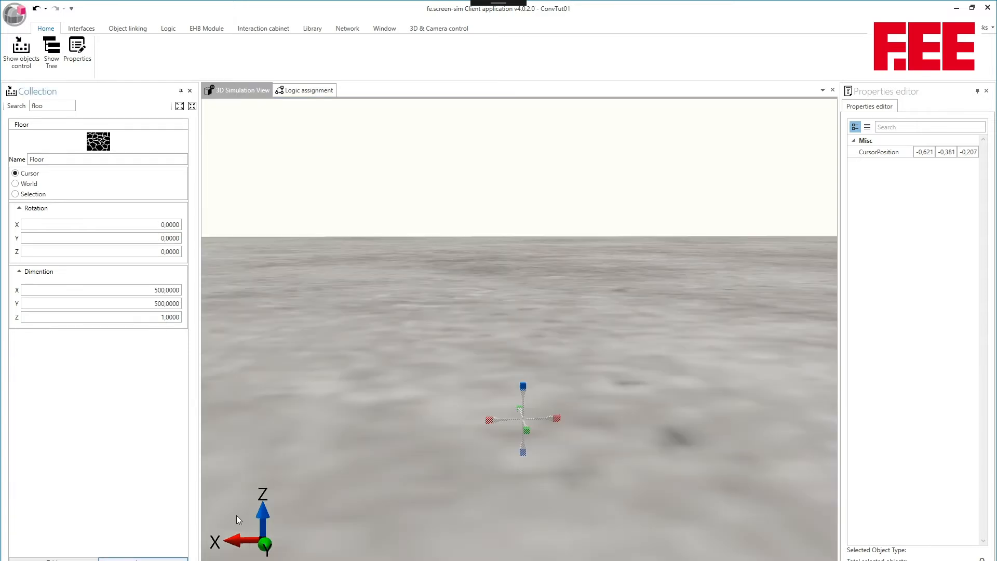
Step: Raise the 3D cursor to about Z 0.68 and insert a 1 × 1 × 1 Remover from the collection there
{"action": "left_click_drag", "start_coordinate": [522, 390], "coordinate": [458, 266]}
{"action": "left_click", "coordinate": [16, 106]}
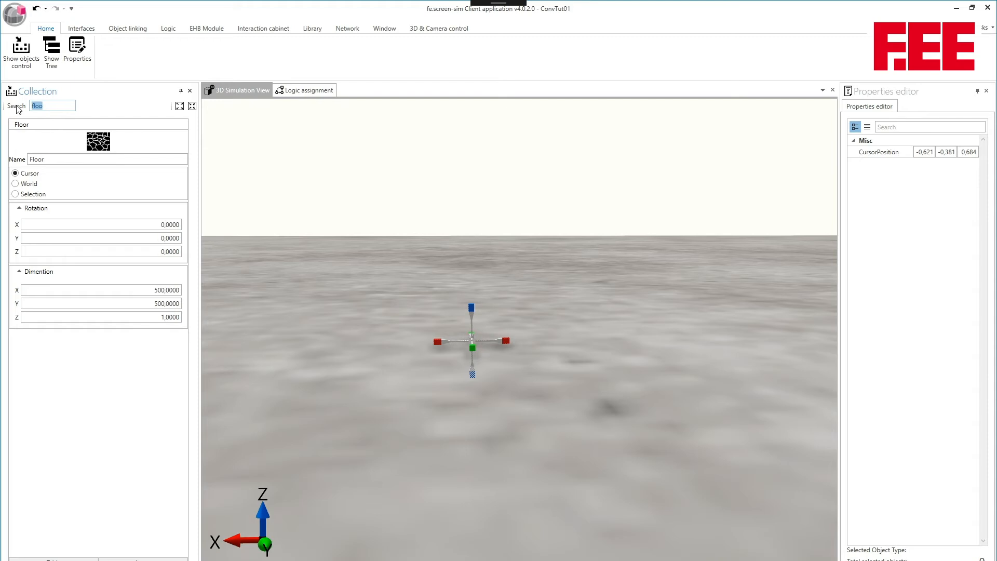
{"action": "type", "text": "rem"}
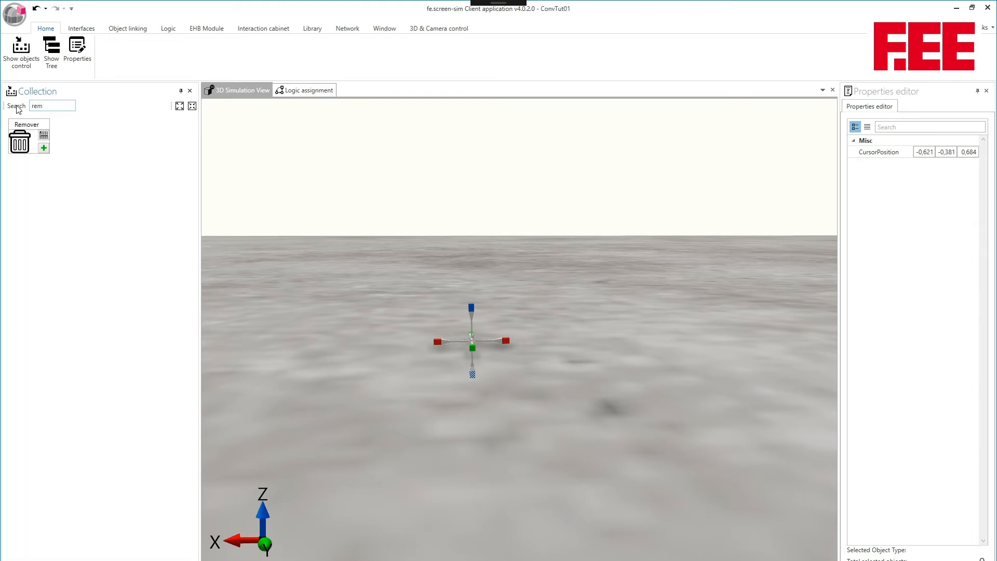
{"action": "left_click", "coordinate": [44, 136]}
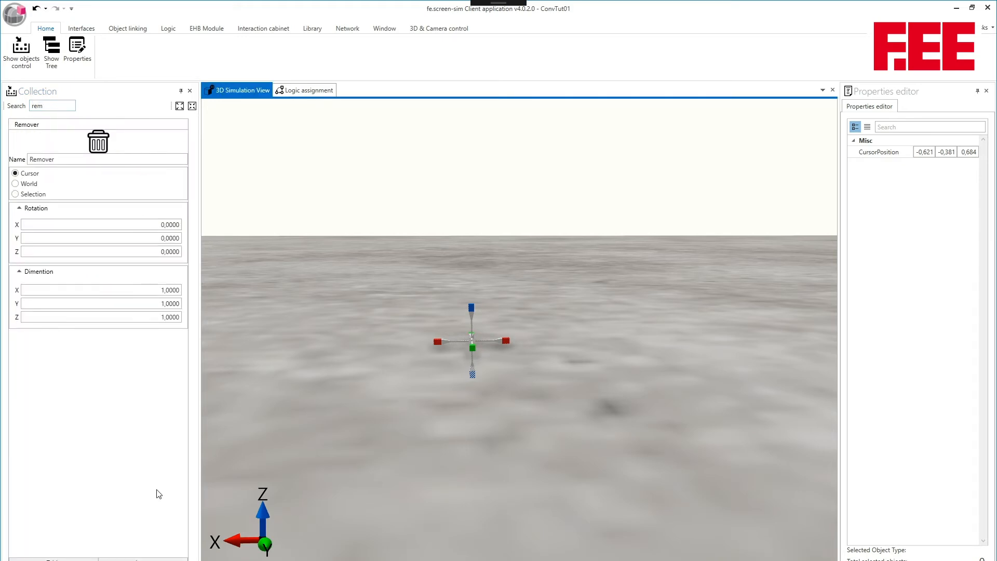
{"action": "left_click", "coordinate": [143, 560]}
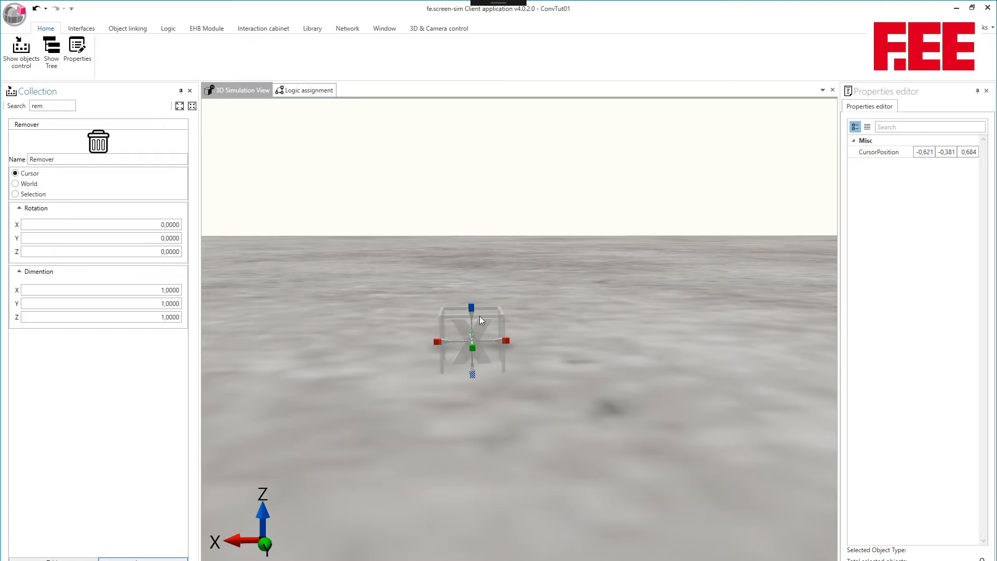
Step: Raise the Remover to about Z 0.98 and move the 3D cursor beside it to about X -2.97
{"action": "left_click", "coordinate": [479, 316]}
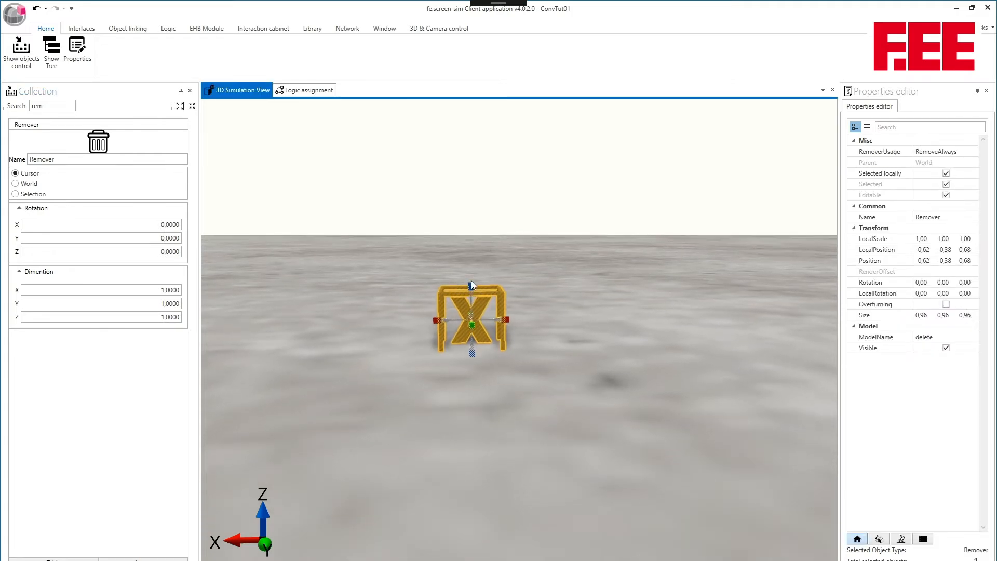
{"action": "left_click_drag", "start_coordinate": [472, 281], "coordinate": [471, 266]}
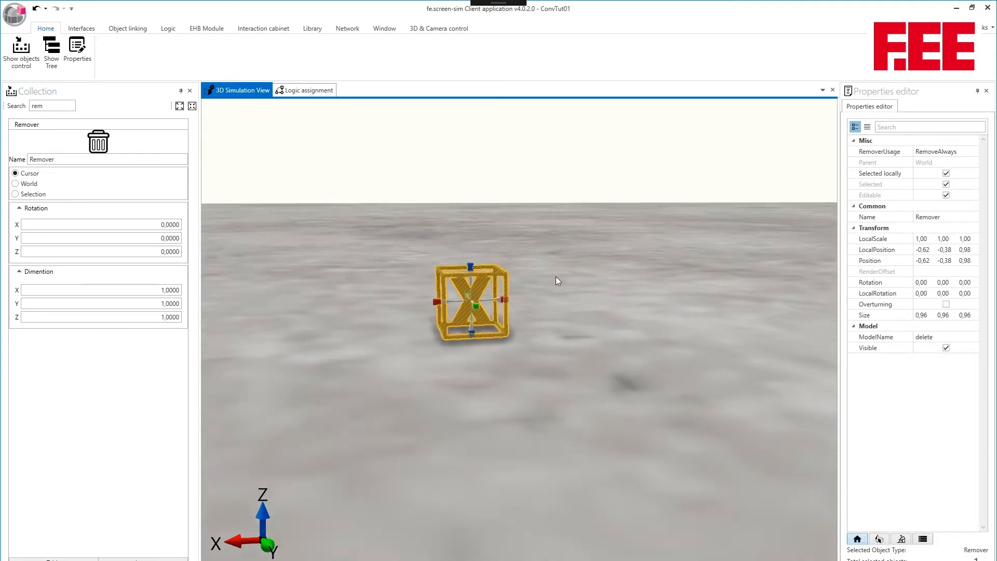
{"action": "left_click_drag", "start_coordinate": [555, 276], "coordinate": [618, 280]}
{"action": "left_click", "coordinate": [565, 262]}
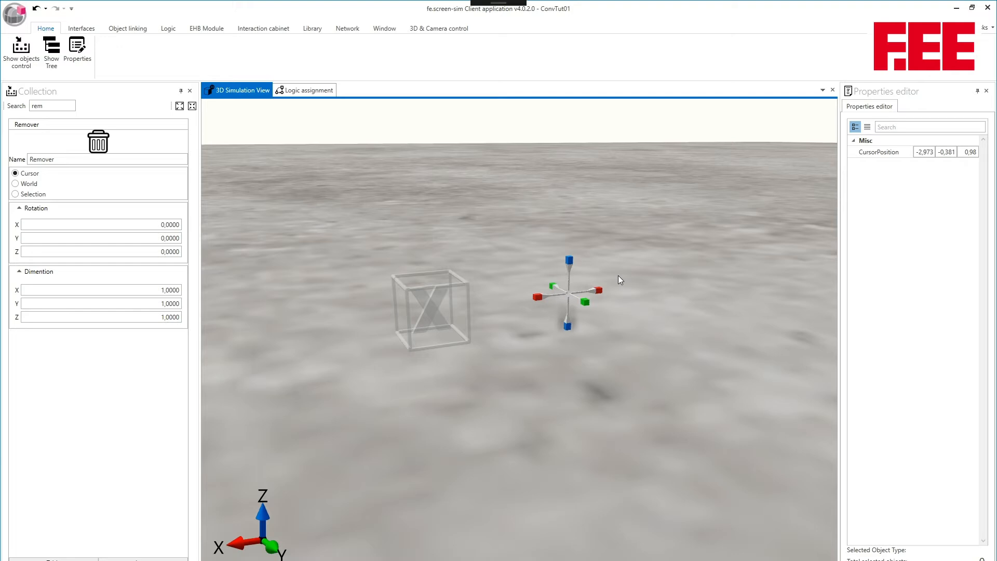
{"action": "left_click_drag", "start_coordinate": [538, 267], "coordinate": [494, 285]}
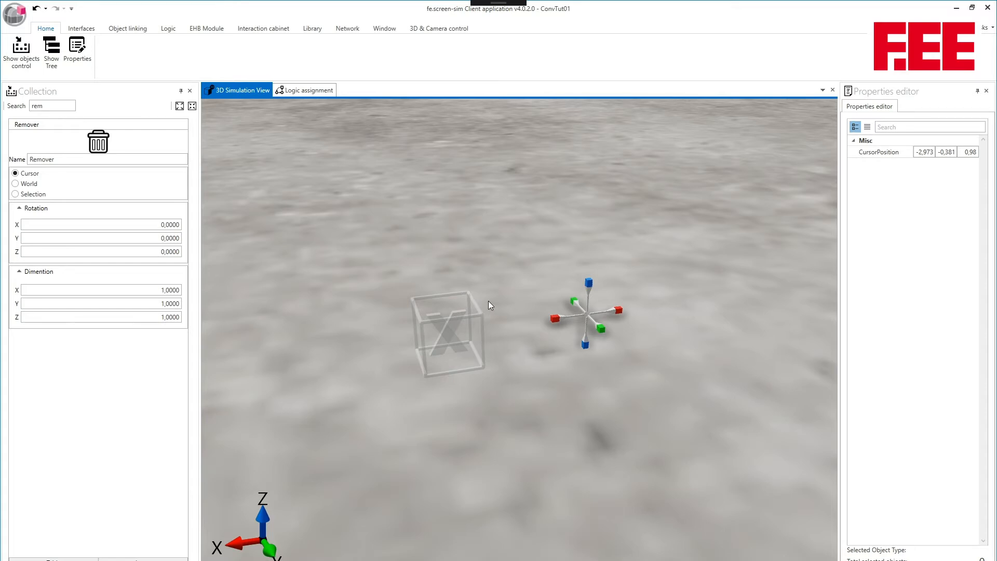
Step: Test the Remover by placing the 3D cursor above it at about Z 3.54 and inserting a 0.5 × 0.5 × 0.5 Payload there
{"action": "left_click", "coordinate": [457, 328]}
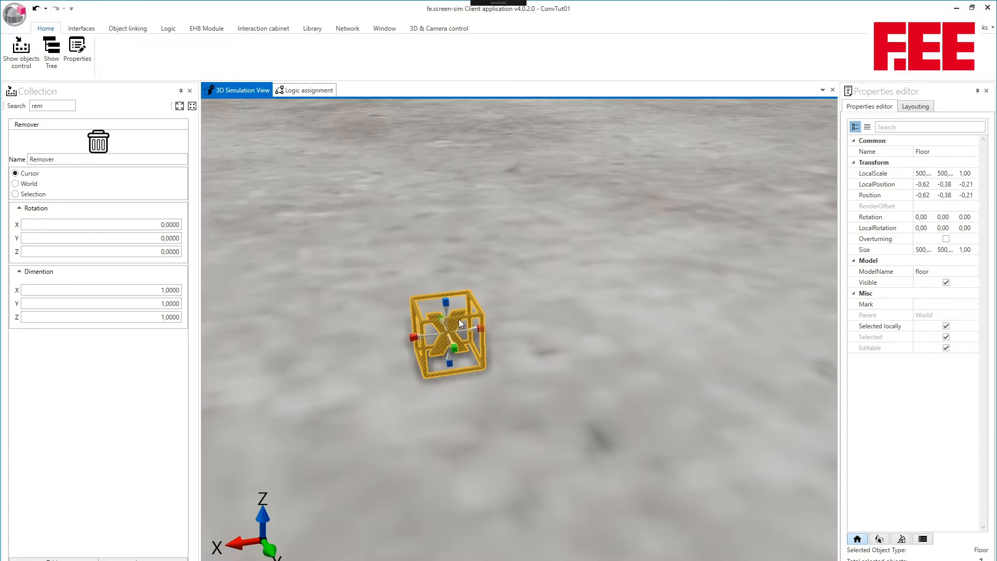
{"action": "left_click", "coordinate": [447, 303]}
{"action": "left_click_drag", "start_coordinate": [447, 304], "coordinate": [450, 126]}
{"action": "left_click", "coordinate": [52, 105]}
{"action": "double_click", "coordinate": [37, 105]}
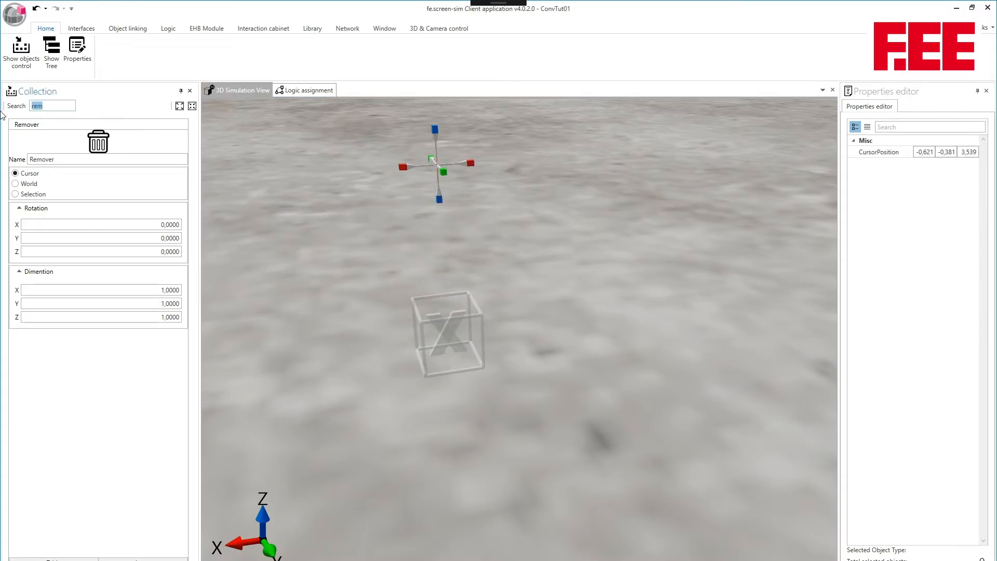
{"action": "type", "text": "pa"}
{"action": "left_click", "coordinate": [17, 142]}
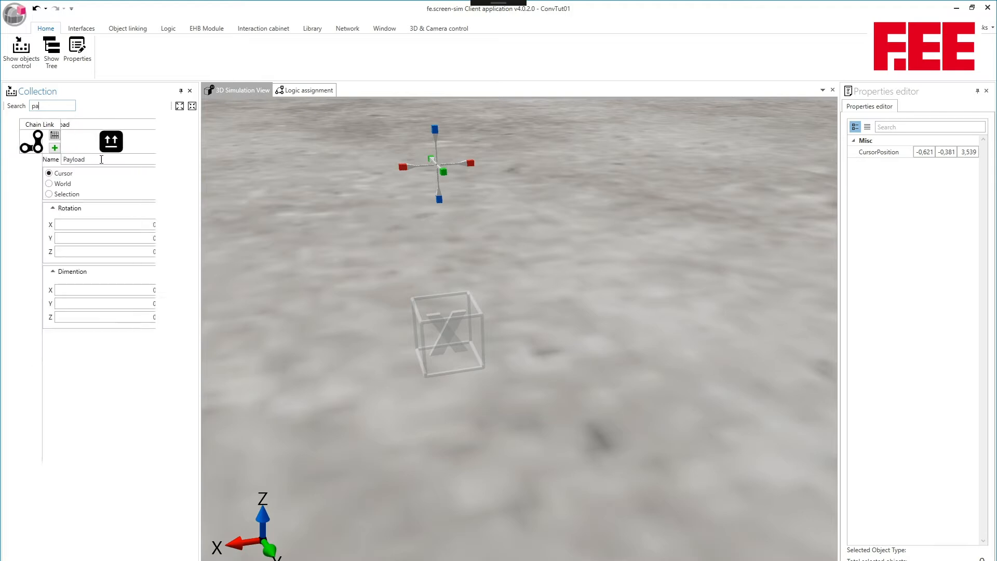
{"action": "left_click", "coordinate": [157, 560]}
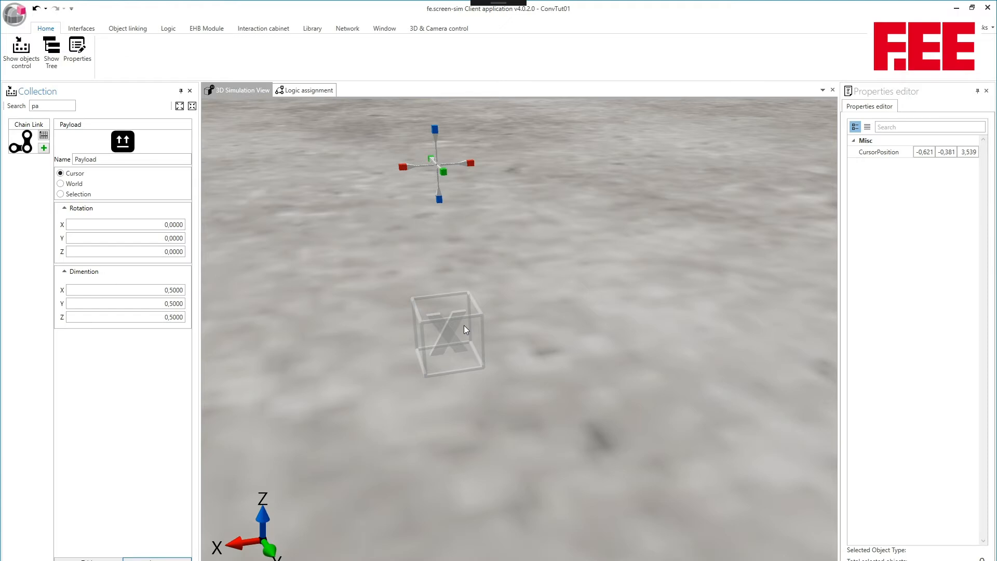
Step: Move the 3D cursor beside the Remover to about (-2.18, -0.38, 0.73) and search the collection for "bu"
{"action": "left_click_drag", "start_coordinate": [436, 134], "coordinate": [581, 323]}
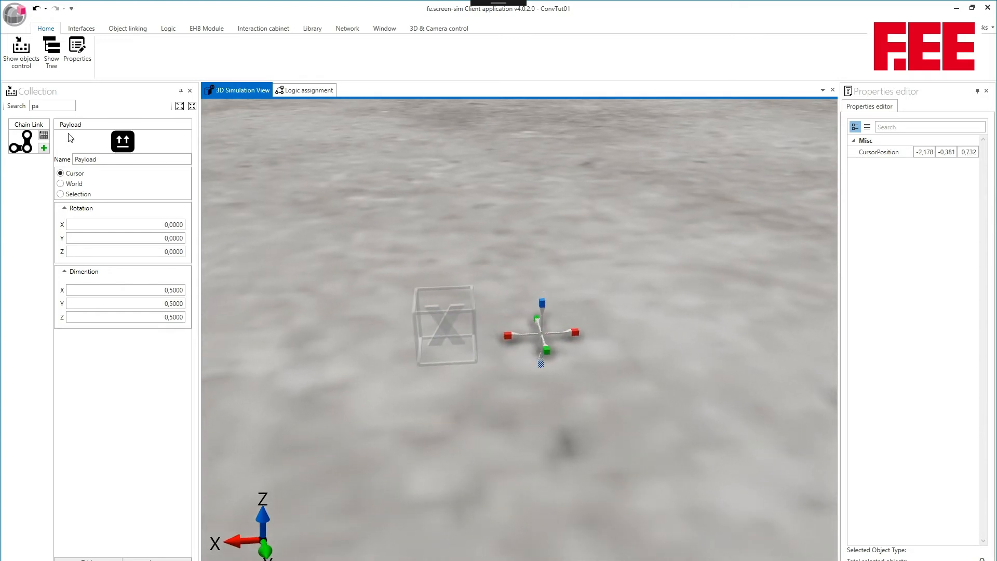
{"action": "left_click", "coordinate": [57, 107]}
{"action": "type", "text": "bu"}
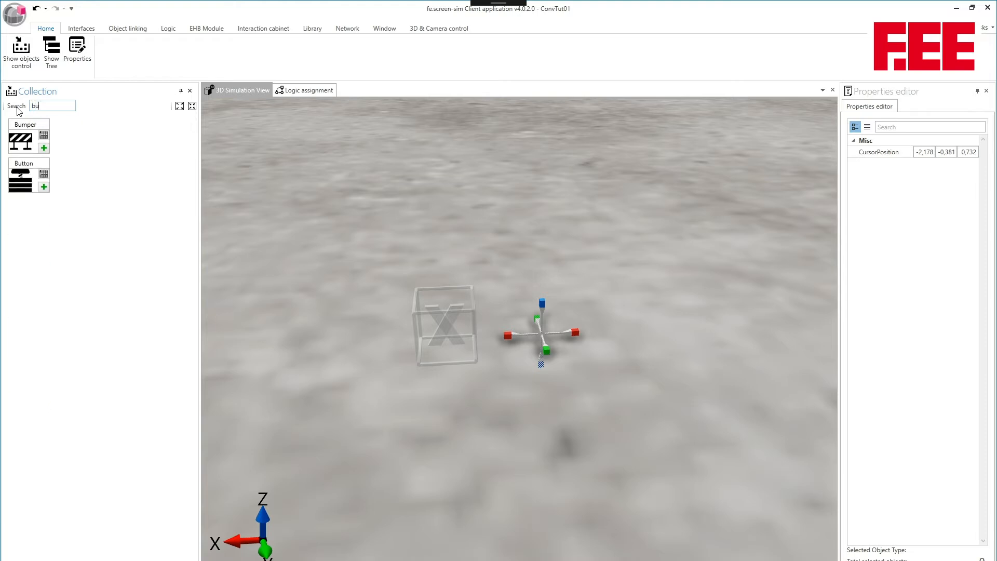
{"action": "left_click", "coordinate": [20, 140]}
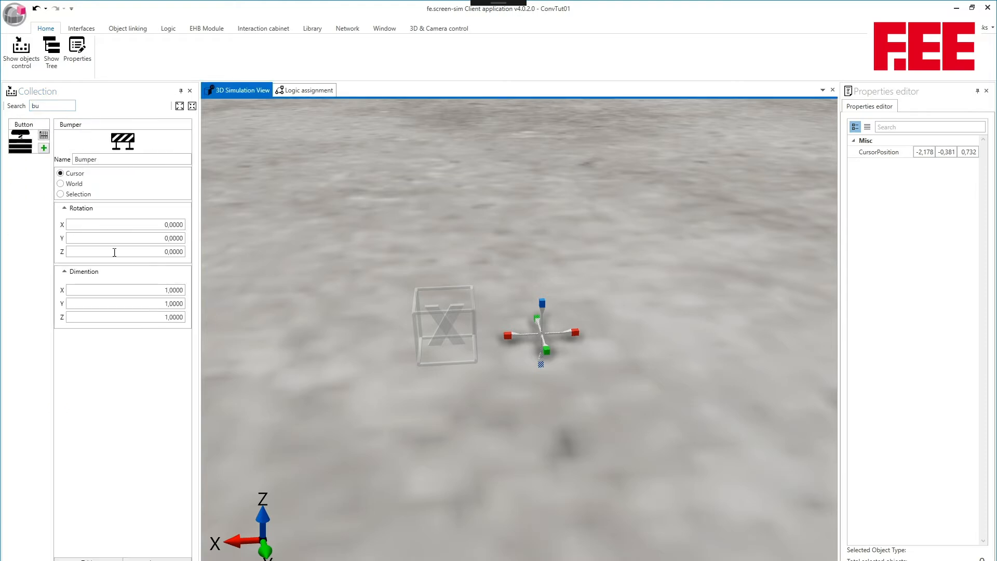
{"action": "left_click", "coordinate": [153, 556]}
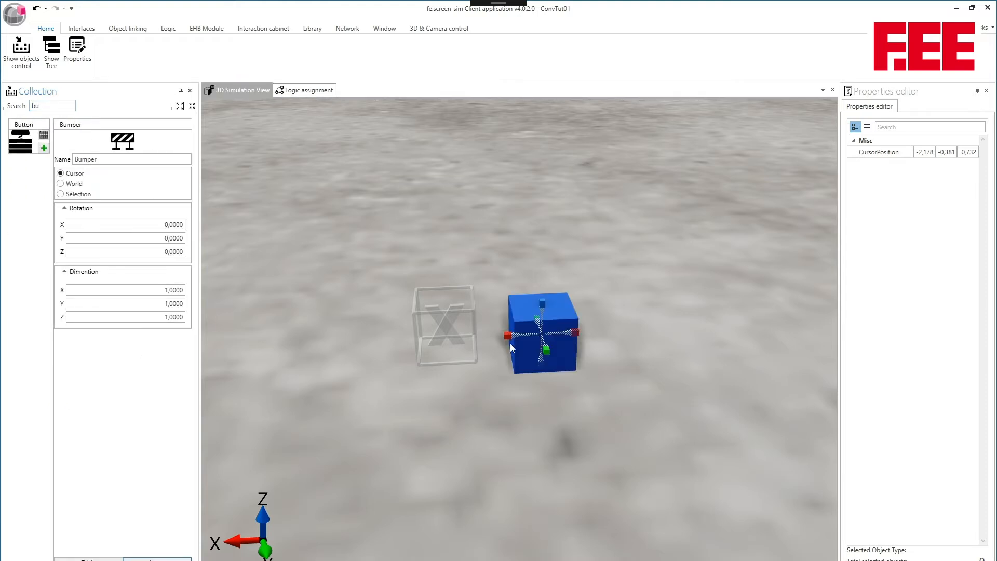
{"action": "left_click", "coordinate": [534, 318]}
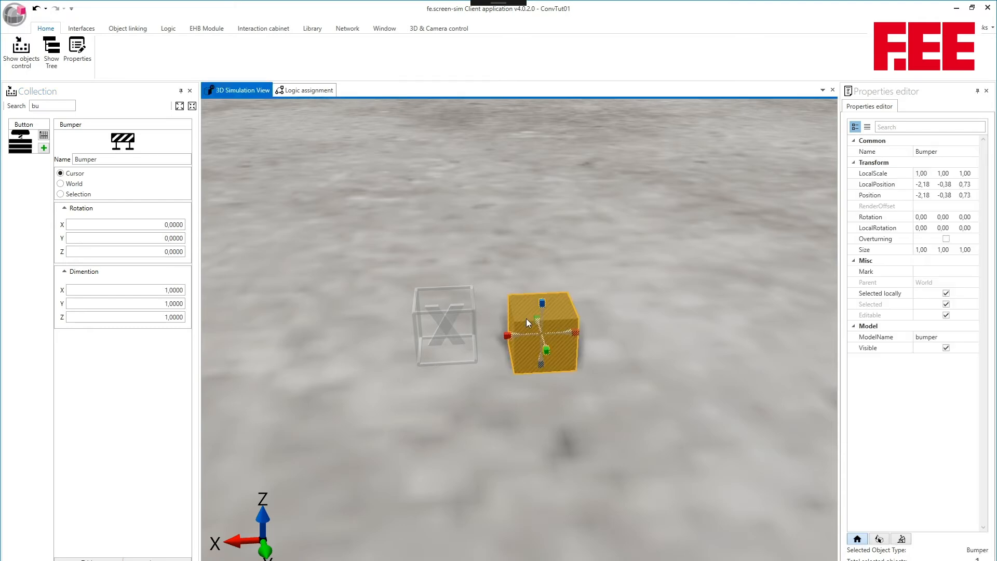
Step: Insert a Button with dimensions 1 × 1 × 1 at the 3D cursor beside the Remover
{"action": "left_click", "coordinate": [20, 140]}
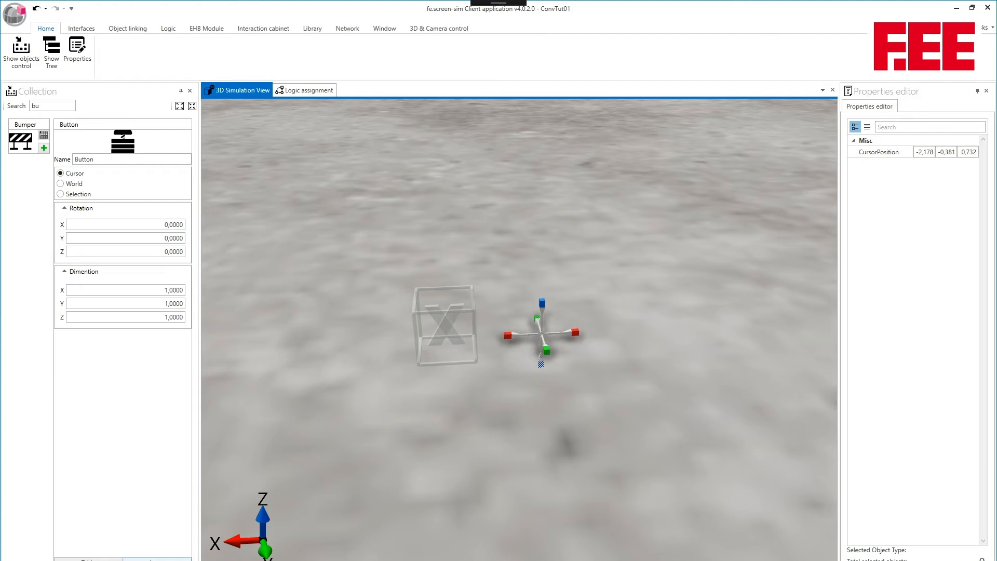
{"action": "left_click", "coordinate": [157, 560]}
{"action": "scroll", "coordinate": [612, 380], "scroll_direction": "up", "scroll_amount": 5}
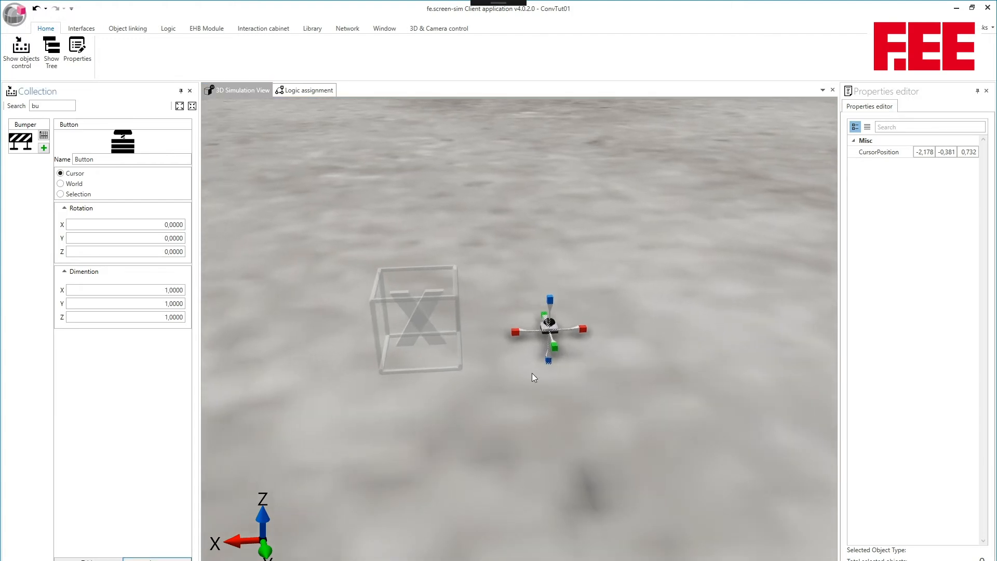
{"action": "left_click_drag", "start_coordinate": [446, 336], "coordinate": [465, 338]}
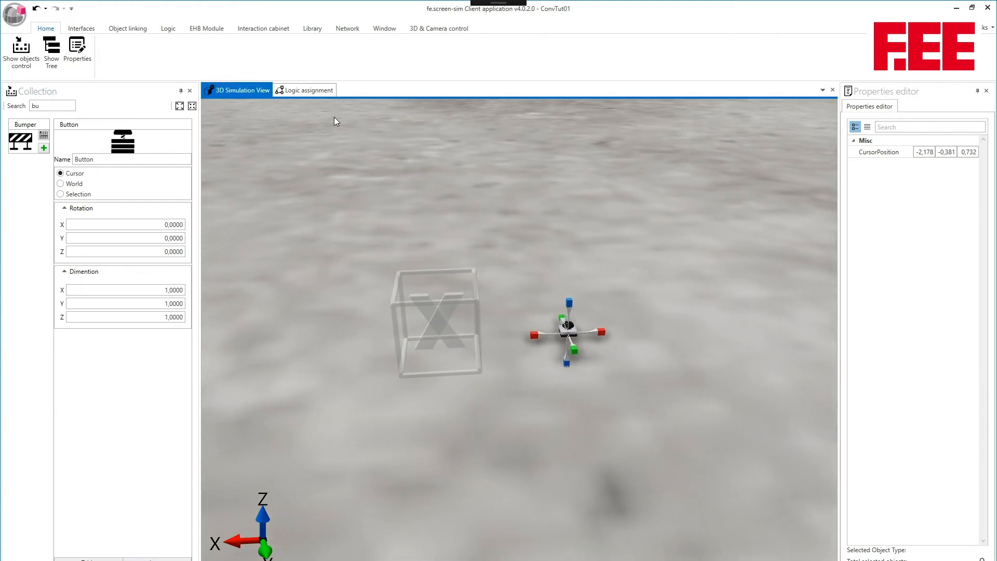
Step: Place the Button and Remover on a new logic assignment canvas and connect the Button's Pressed output to the Remover's IsRemovingActi... input
{"action": "left_click", "coordinate": [169, 29]}
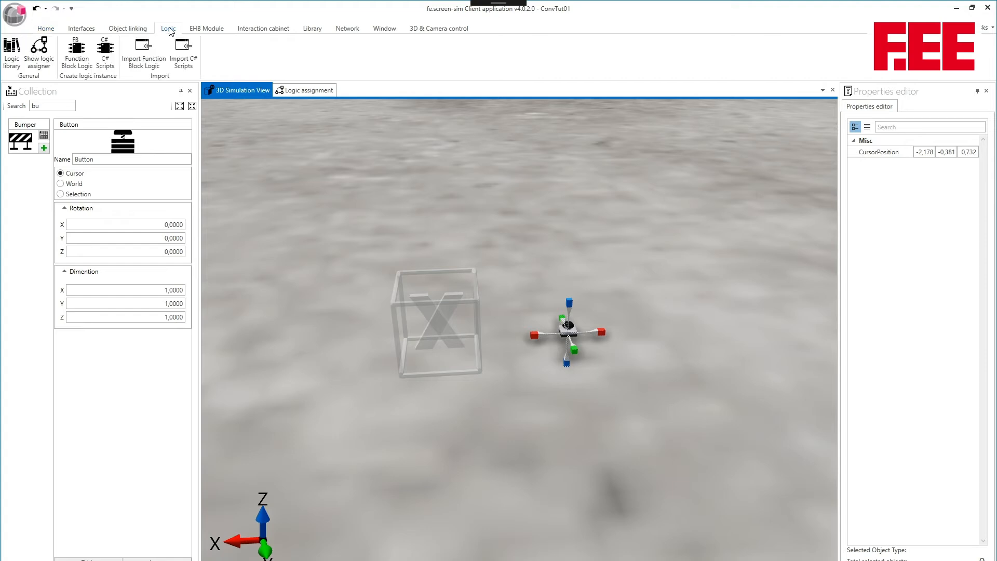
{"action": "left_click", "coordinate": [39, 49]}
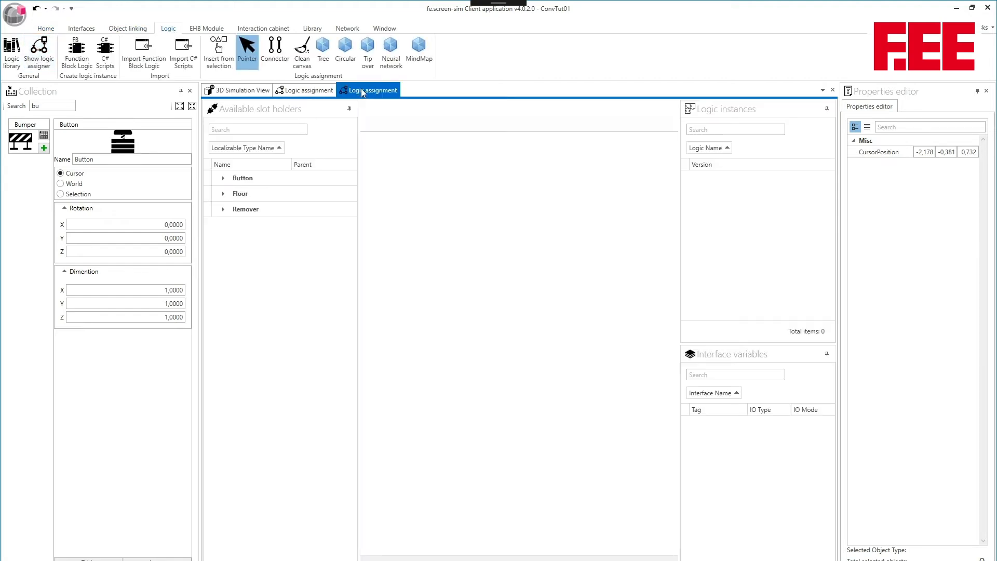
{"action": "left_click", "coordinate": [223, 177]}
{"action": "left_click_drag", "start_coordinate": [236, 191], "coordinate": [420, 168]}
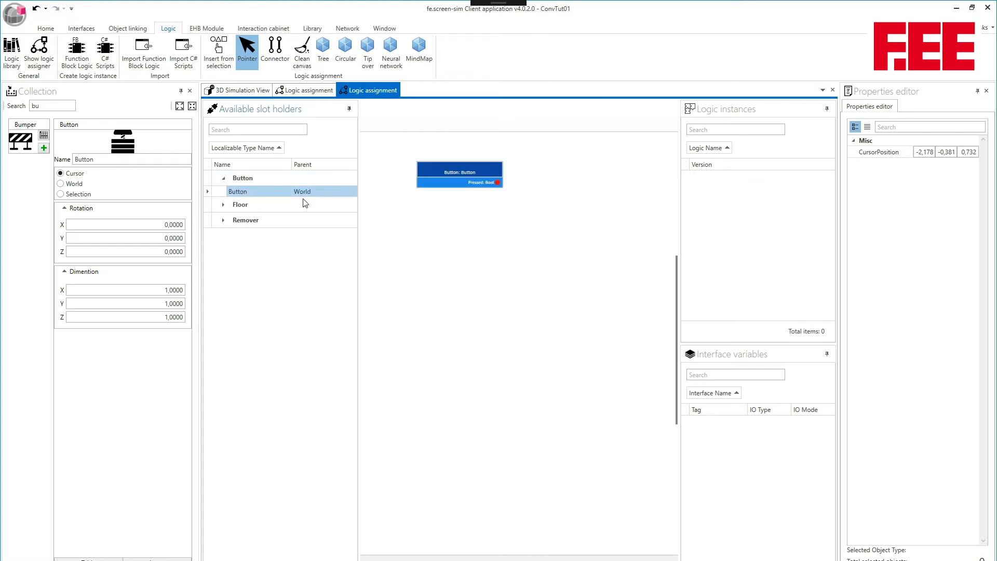
{"action": "left_click", "coordinate": [224, 221]}
{"action": "left_click_drag", "start_coordinate": [231, 233], "coordinate": [480, 228]}
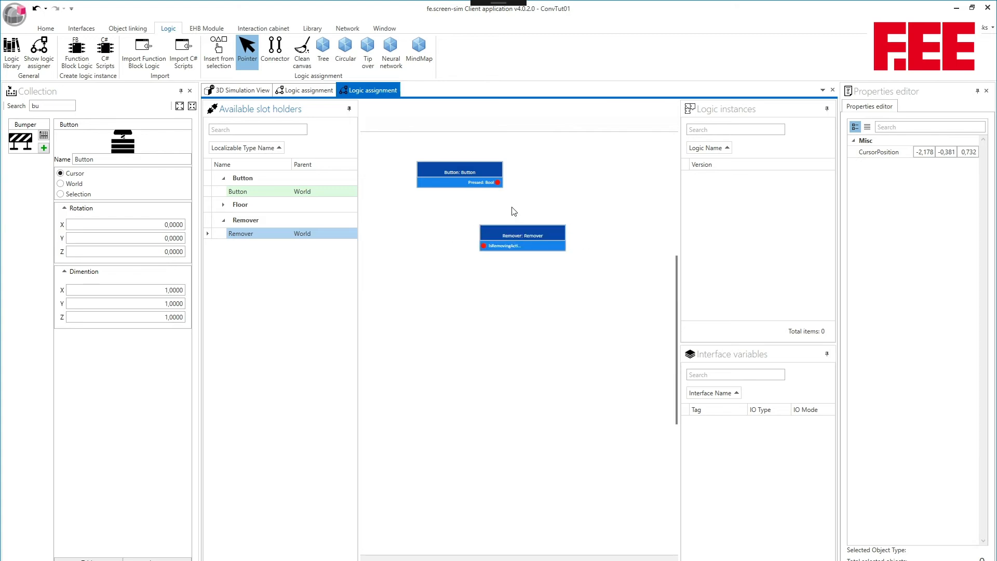
{"action": "left_click", "coordinate": [275, 49]}
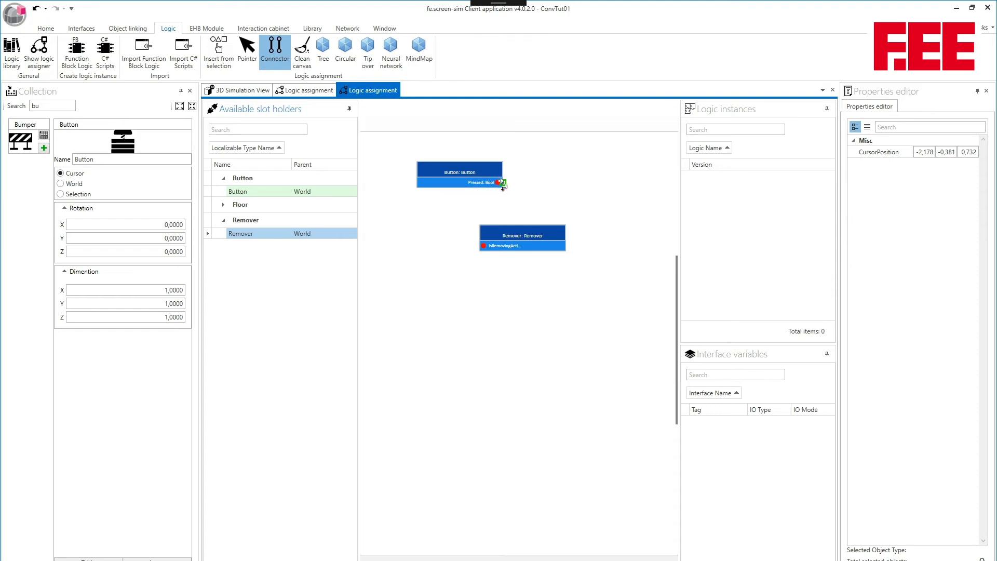
{"action": "left_click_drag", "start_coordinate": [499, 183], "coordinate": [483, 246]}
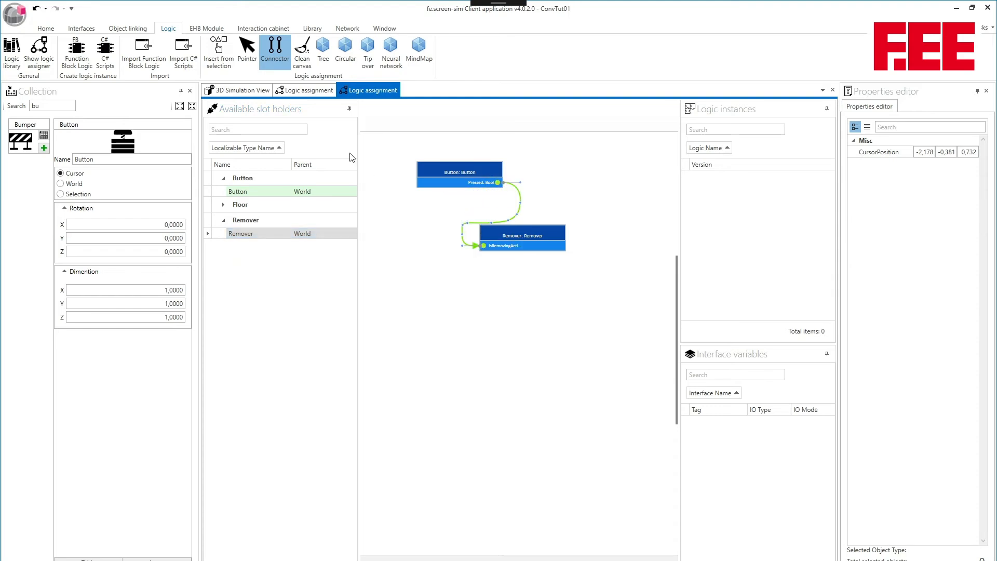
Step: Set the Remover's RemoverUsage property to RemoveBySignal in the 3D simulation view
{"action": "left_click", "coordinate": [259, 91]}
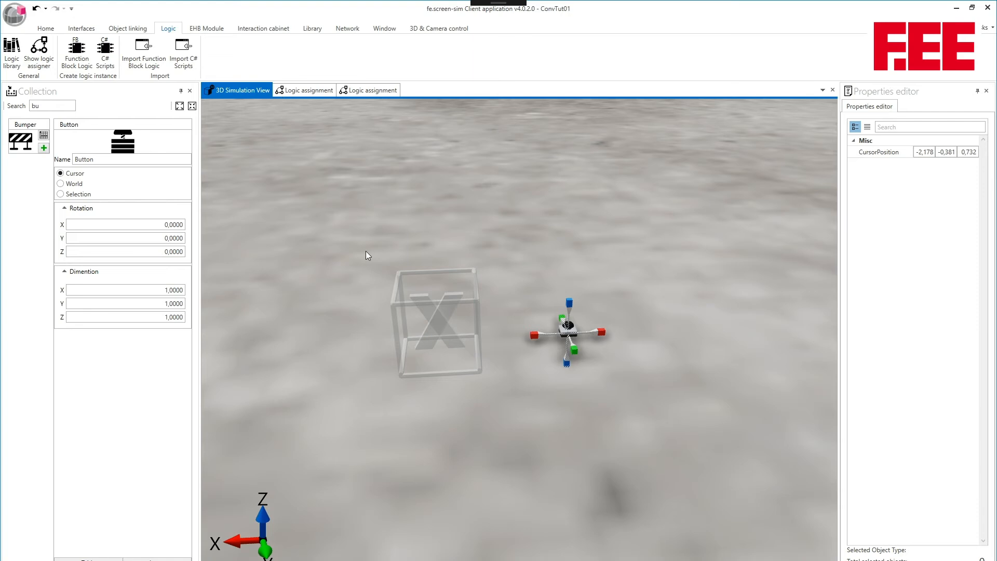
{"action": "left_click", "coordinate": [439, 335]}
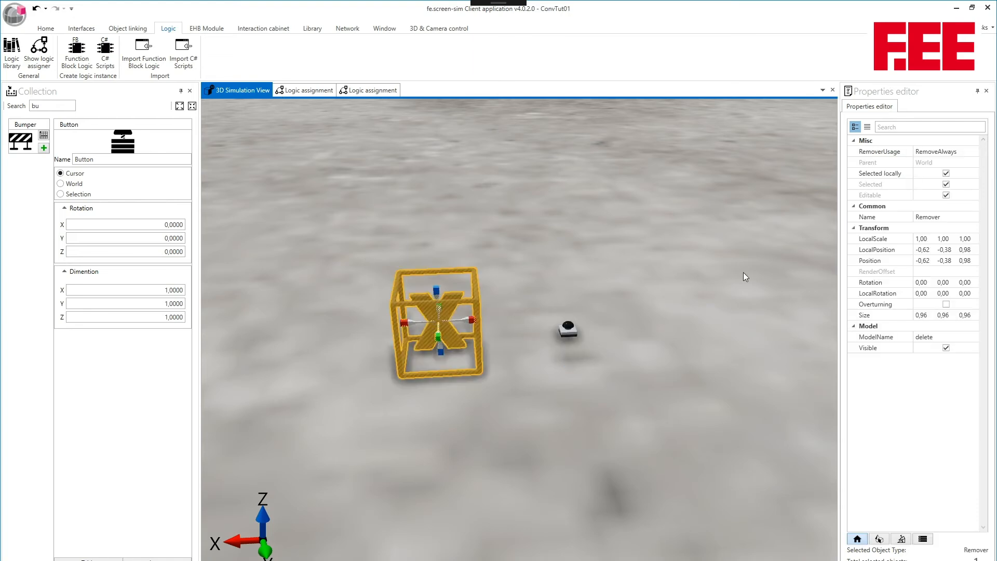
{"action": "left_click", "coordinate": [974, 156]}
{"action": "left_click", "coordinate": [974, 151]}
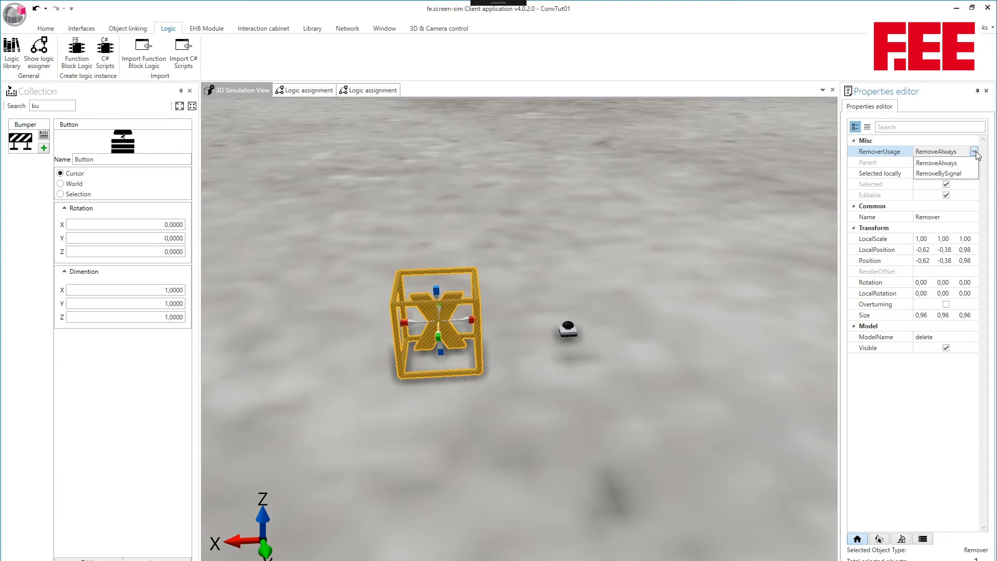
{"action": "left_click", "coordinate": [939, 174]}
{"action": "left_click", "coordinate": [787, 200]}
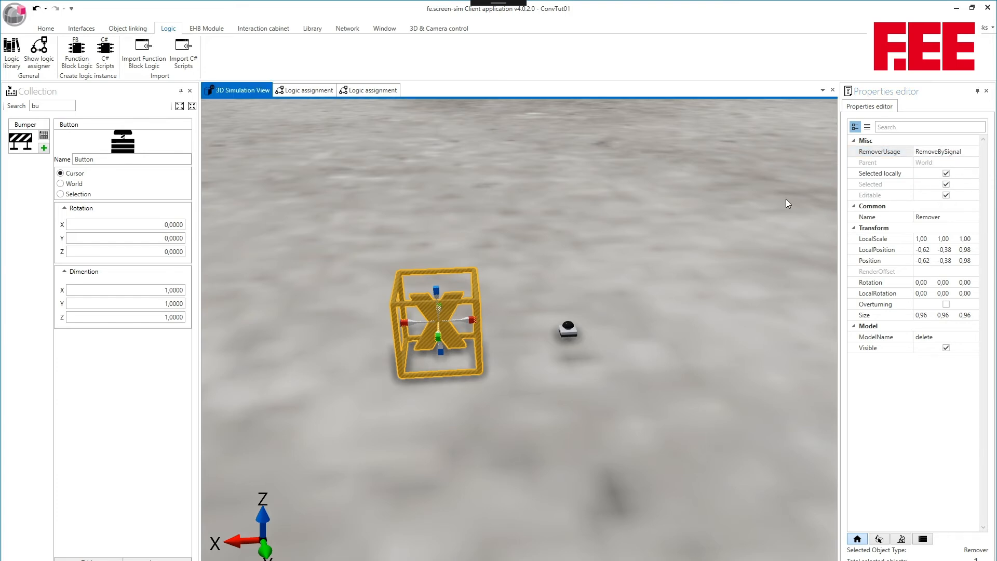
Step: Position the 3D cursor above the Remover at about (-0.62, -0.38, 2.92) and search the collection for "pa"
{"action": "left_click", "coordinate": [720, 195]}
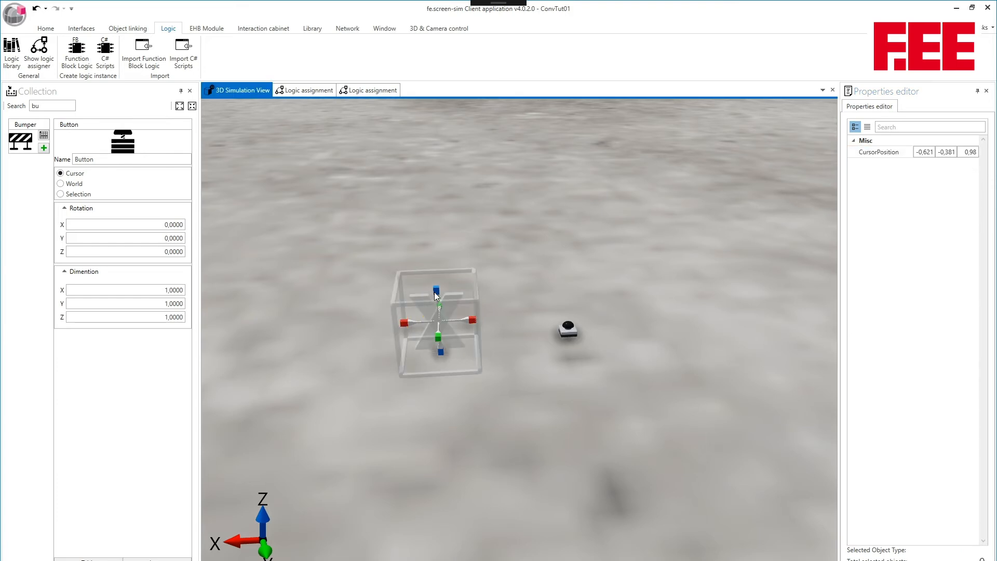
{"action": "left_click_drag", "start_coordinate": [437, 296], "coordinate": [423, 119]}
{"action": "left_click", "coordinate": [3, 113]}
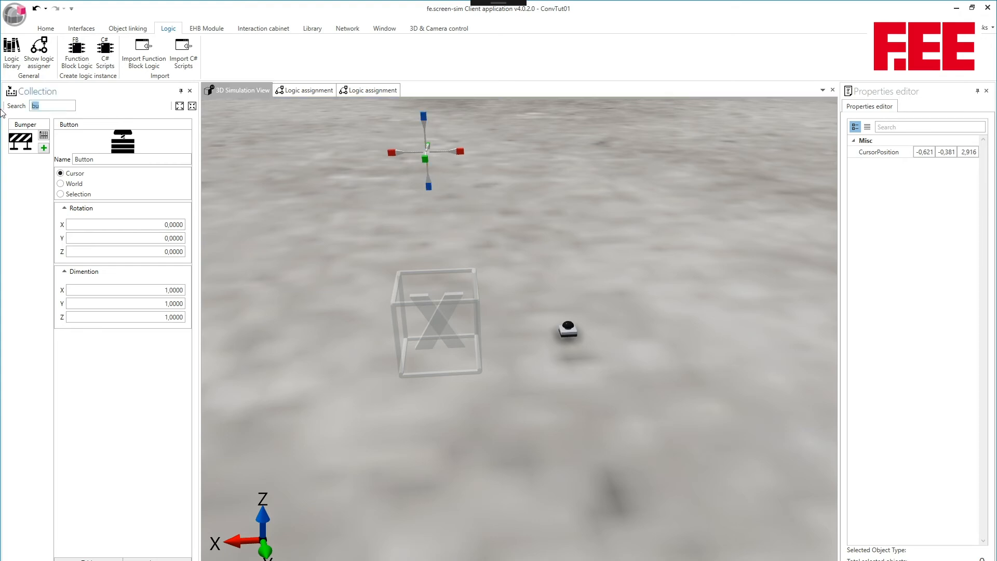
{"action": "type", "text": "pa"}
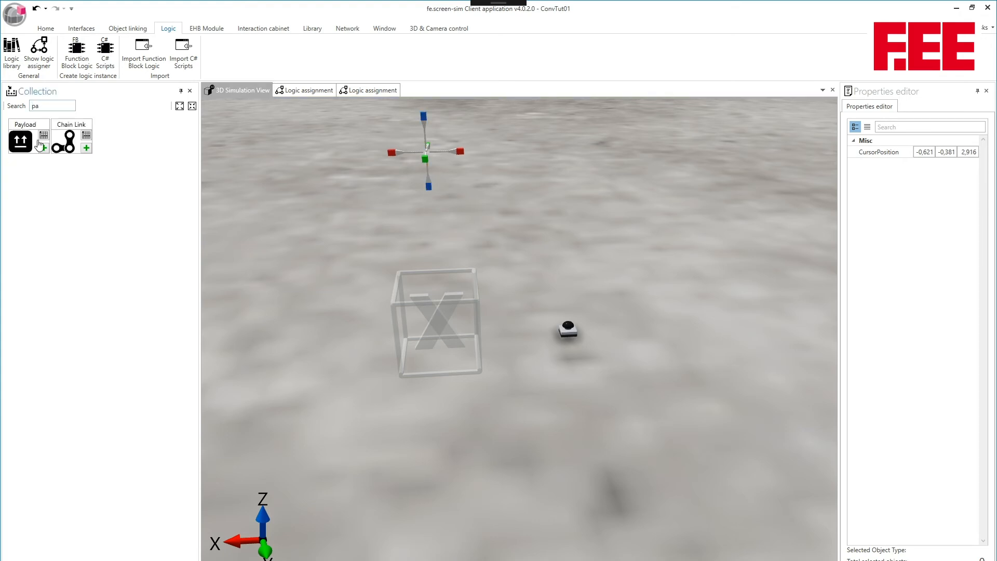
Step: Drop several Payloads into the Remover from the 3D cursor, shifting the cursor to about X -0.59 after the first drop
{"action": "left_click", "coordinate": [43, 148]}
{"action": "left_click_drag", "start_coordinate": [465, 255], "coordinate": [477, 311]}
{"action": "left_click_drag", "start_coordinate": [498, 227], "coordinate": [499, 260]}
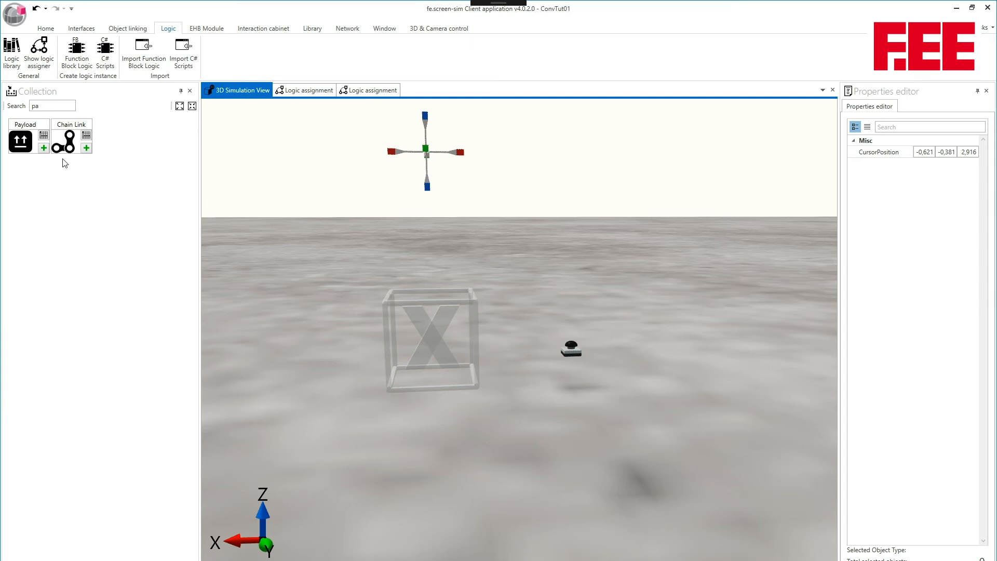
{"action": "left_click", "coordinate": [44, 148]}
{"action": "left_click_drag", "start_coordinate": [394, 151], "coordinate": [390, 155]}
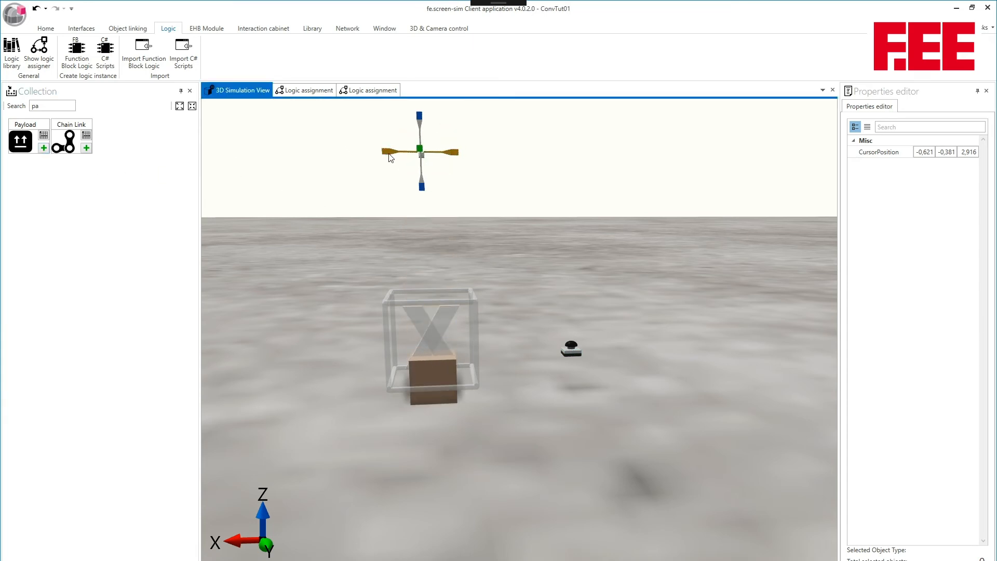
{"action": "left_click", "coordinate": [43, 148]}
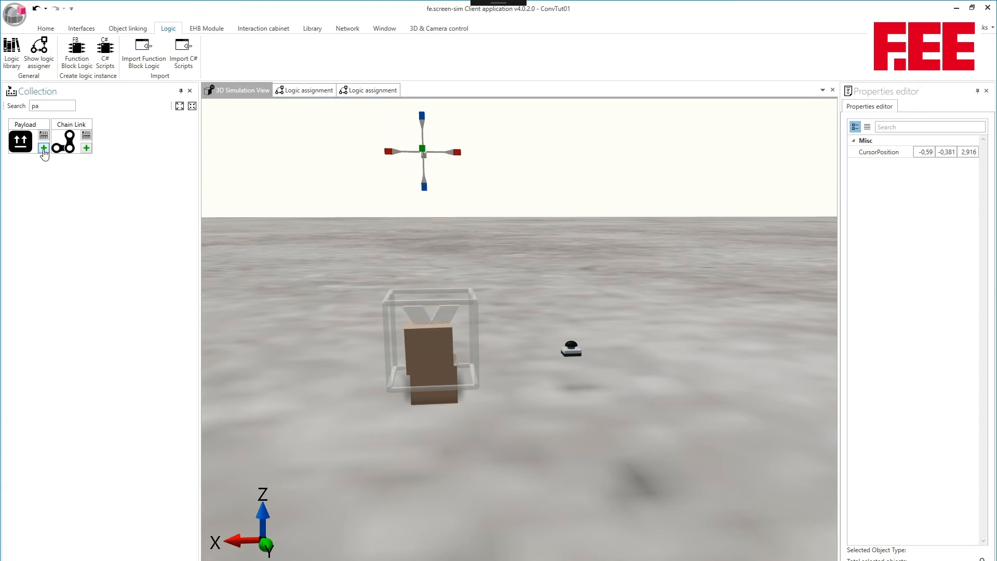
{"action": "left_click", "coordinate": [43, 148]}
{"action": "left_click", "coordinate": [44, 149]}
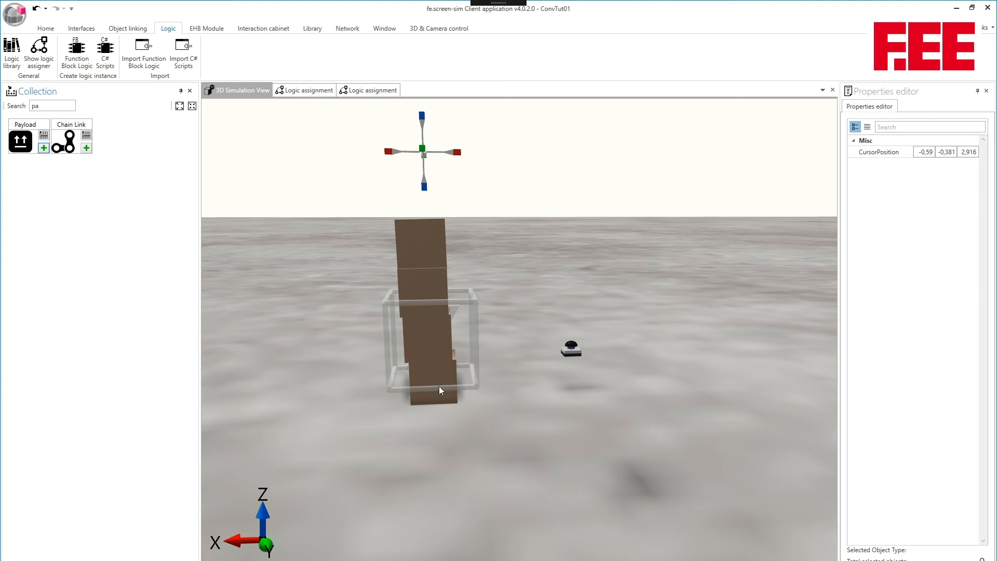
Step: Test the logic connection by operating the Button beside the Remover to delete the stacked Payloads
{"action": "mouse_move", "coordinate": [508, 306]}
{"action": "left_mouse_down"}
{"action": "mouse_move", "coordinate": [503, 263]}
{"action": "mouse_move", "coordinate": [506, 325]}
{"action": "left_mouse_up"}
{"action": "left_click", "coordinate": [572, 347]}
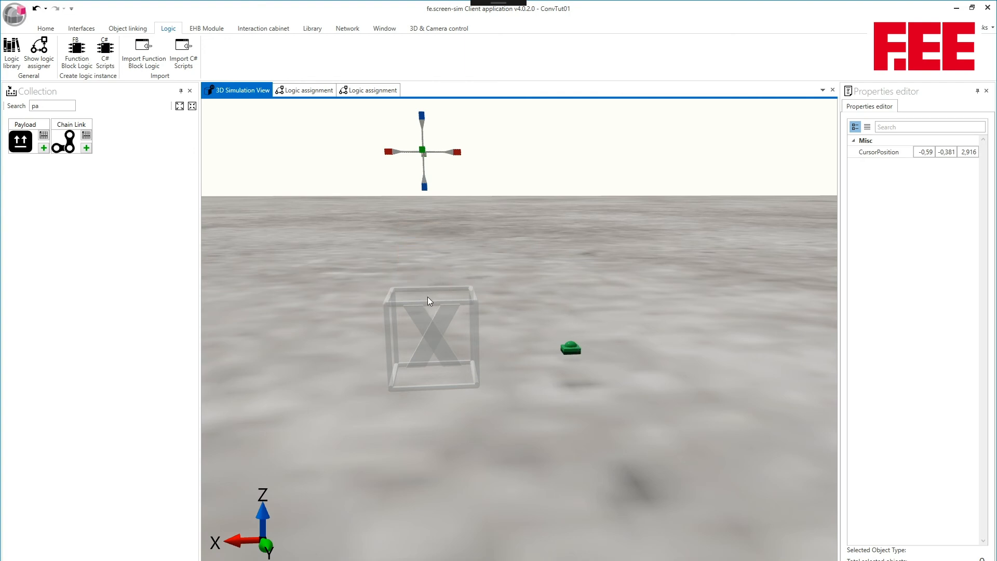
{"action": "left_click", "coordinate": [572, 351]}
Step: Raise the 3D cursor to about Z 3.38 and drop another batch of Payloads onto the Remover
{"action": "left_click_drag", "start_coordinate": [468, 193], "coordinate": [429, 108]}
{"action": "left_click_drag", "start_coordinate": [529, 158], "coordinate": [512, 216]}
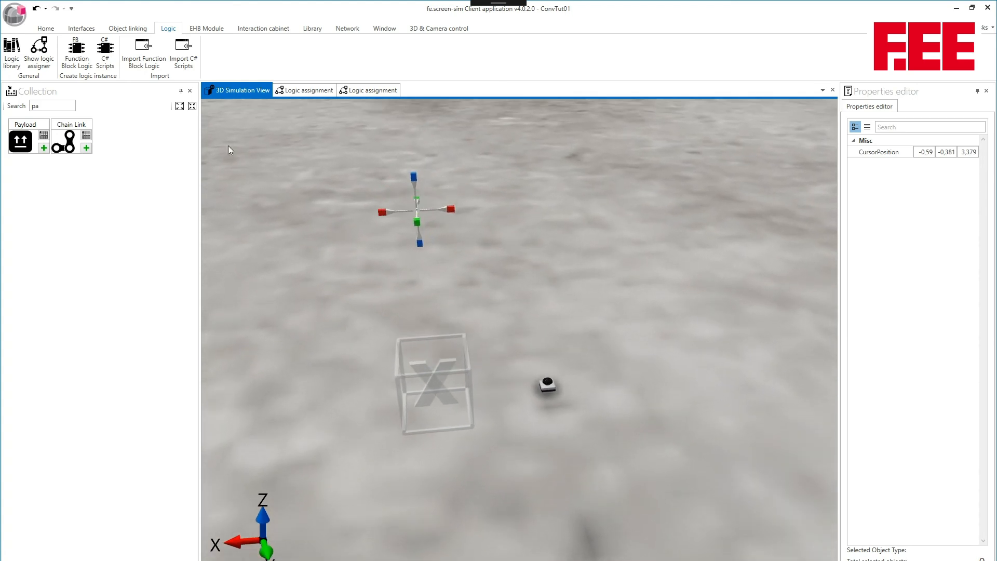
{"action": "left_click", "coordinate": [44, 149]}
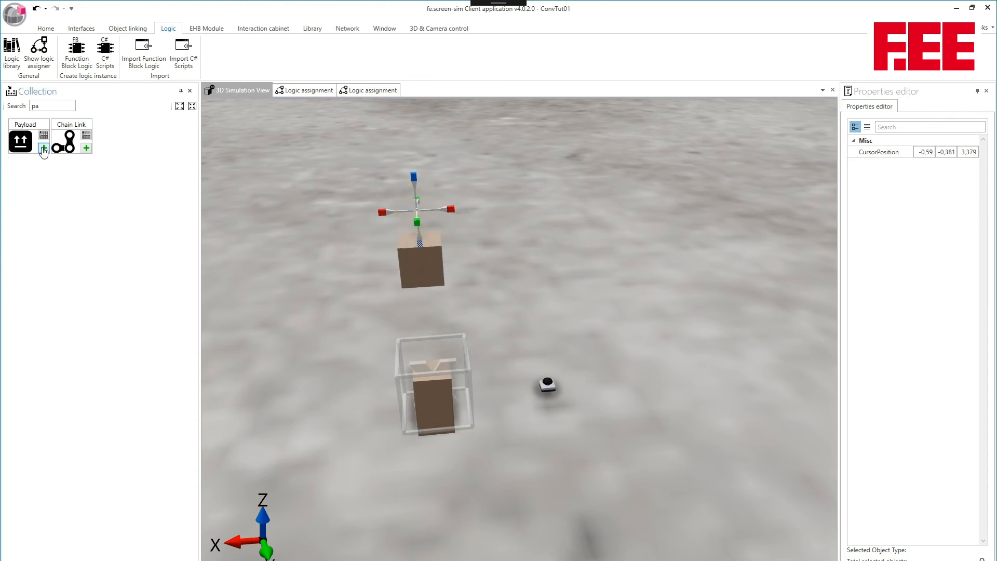
{"action": "left_click", "coordinate": [44, 149]}
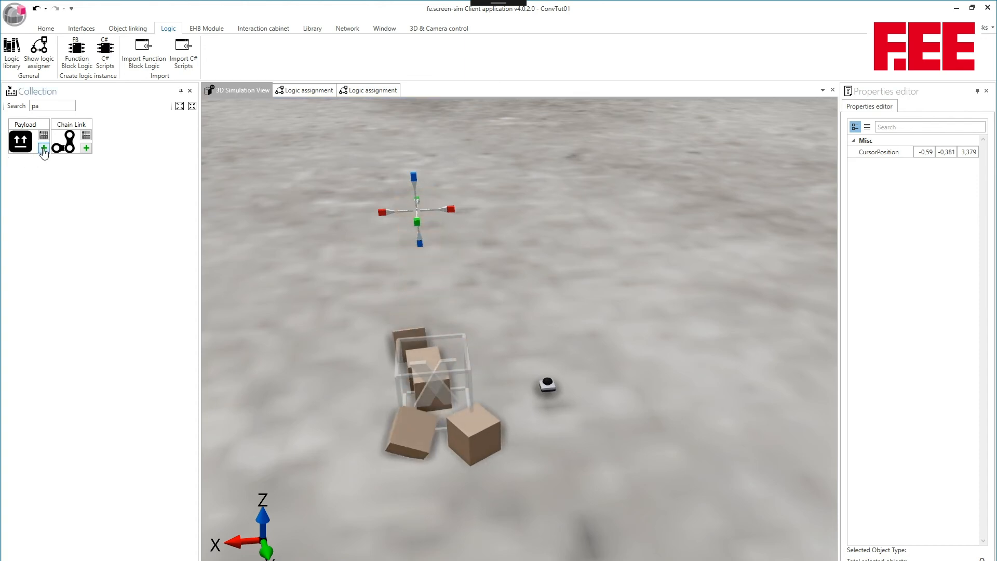
{"action": "left_click", "coordinate": [44, 150]}
{"action": "left_click", "coordinate": [44, 150]}
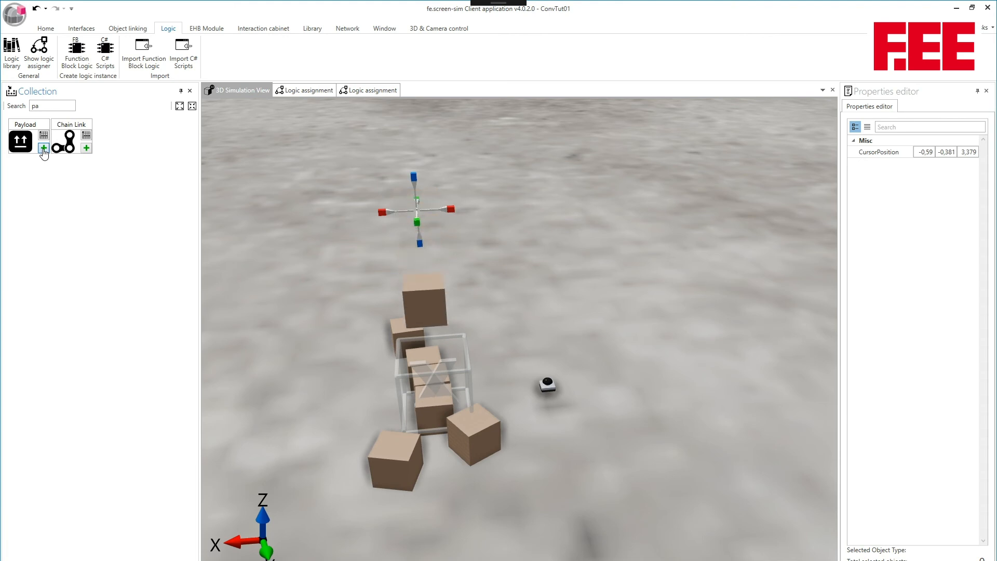
{"action": "left_click", "coordinate": [44, 150]}
Step: Operate the Button again to delete only the Payloads touching the Remover from the new pile
{"action": "left_click_drag", "start_coordinate": [364, 198], "coordinate": [506, 348]}
{"action": "left_click_drag", "start_coordinate": [481, 268], "coordinate": [513, 280]}
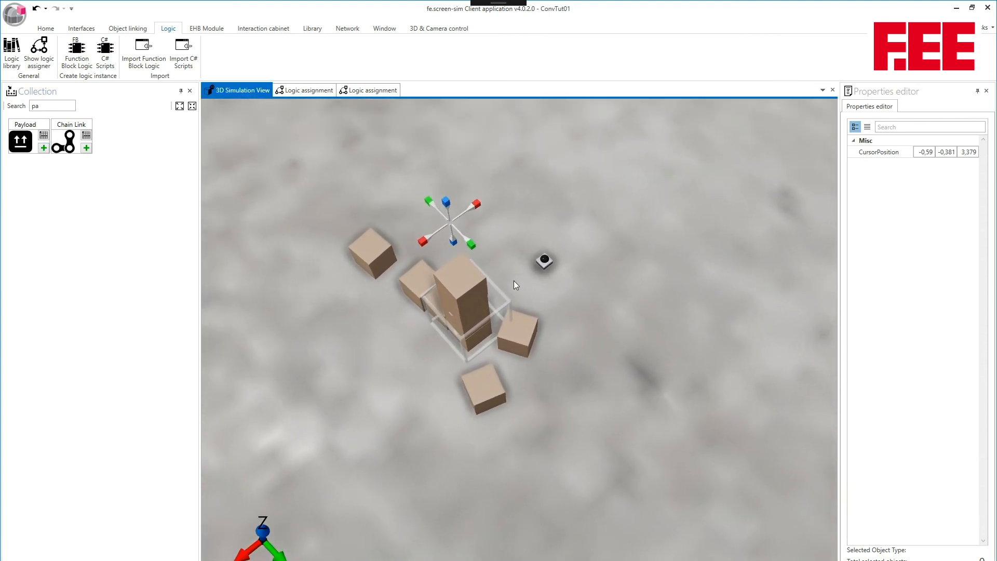
{"action": "left_click", "coordinate": [545, 261]}
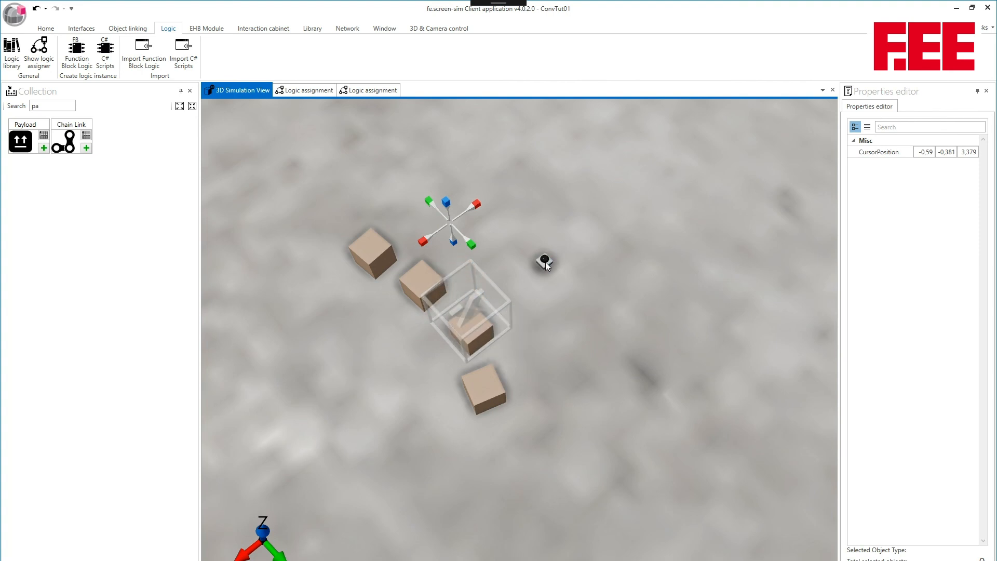
{"action": "left_click_drag", "start_coordinate": [546, 262], "coordinate": [477, 228]}
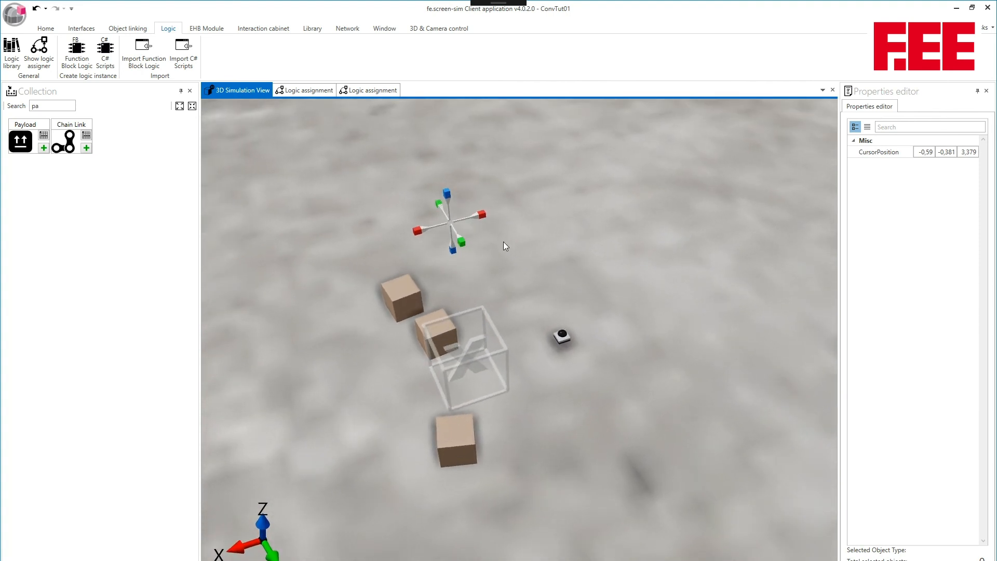